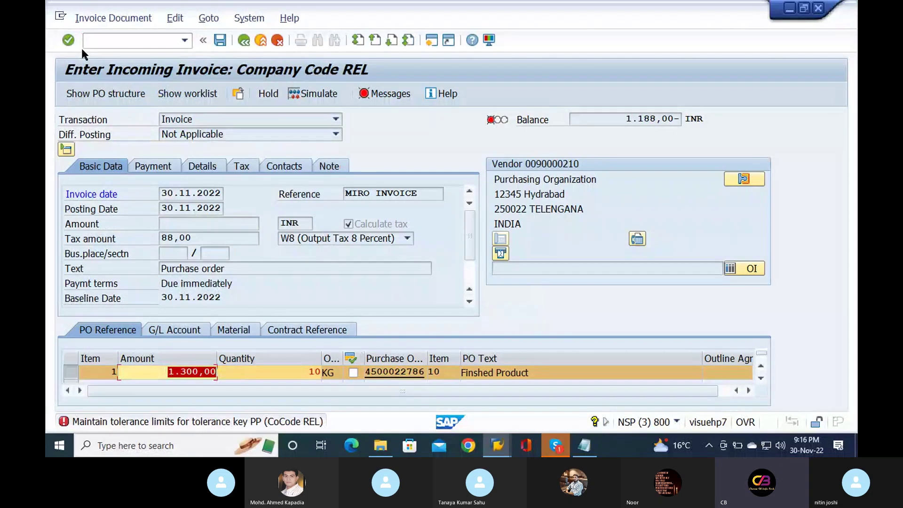
# Restart the incoming invoice with /nmiro and set the invoice date to 30.11.2022
pyautogui.click(117, 42)
pyautogui.write('/nmiro')
pyautogui.press('Return')
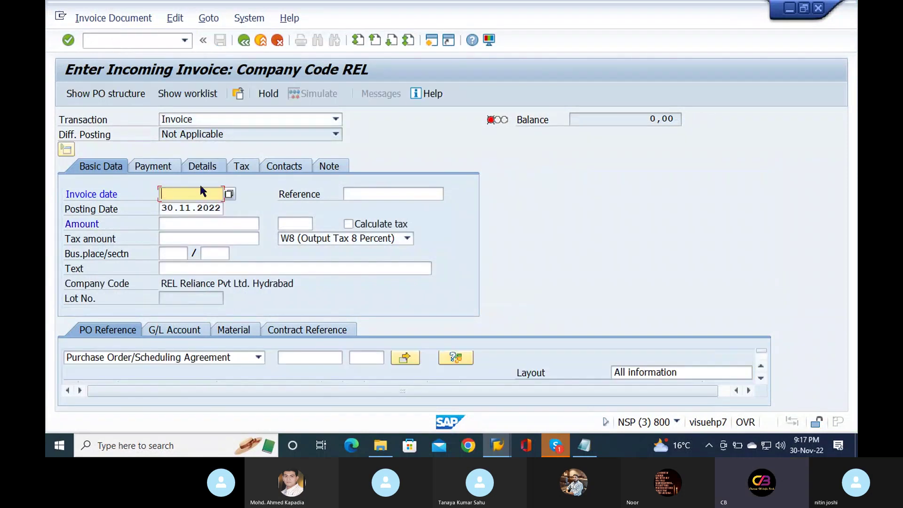
pyautogui.click(222, 194)
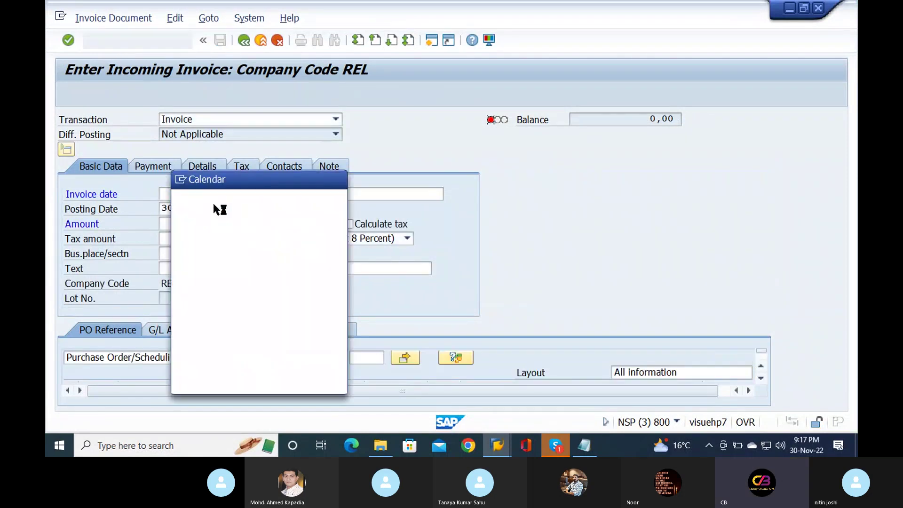
pyautogui.press('Return')
# Set the reference to MIRO INVOICE from the input history
pyautogui.press('Tab')
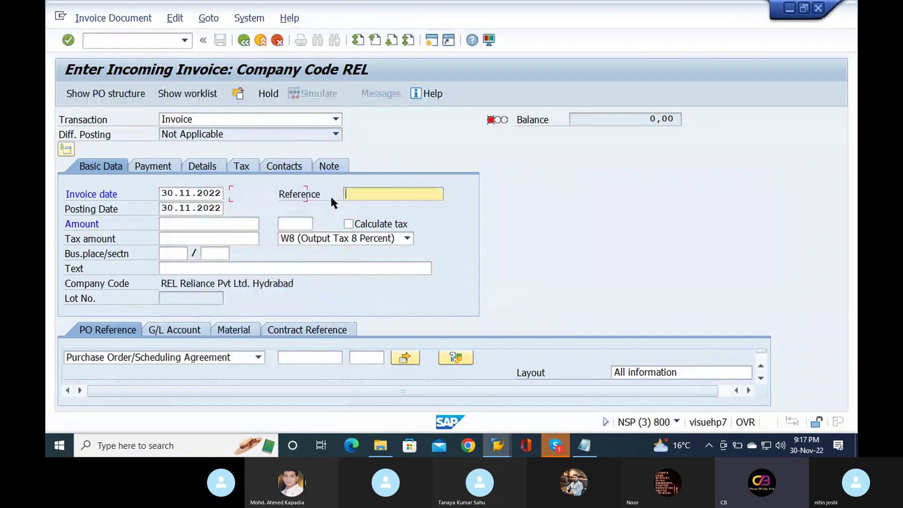
pyautogui.press('Down')
pyautogui.press('Return')
pyautogui.press('Tab')
pyautogui.press('Tab')
pyautogui.press('Tab')
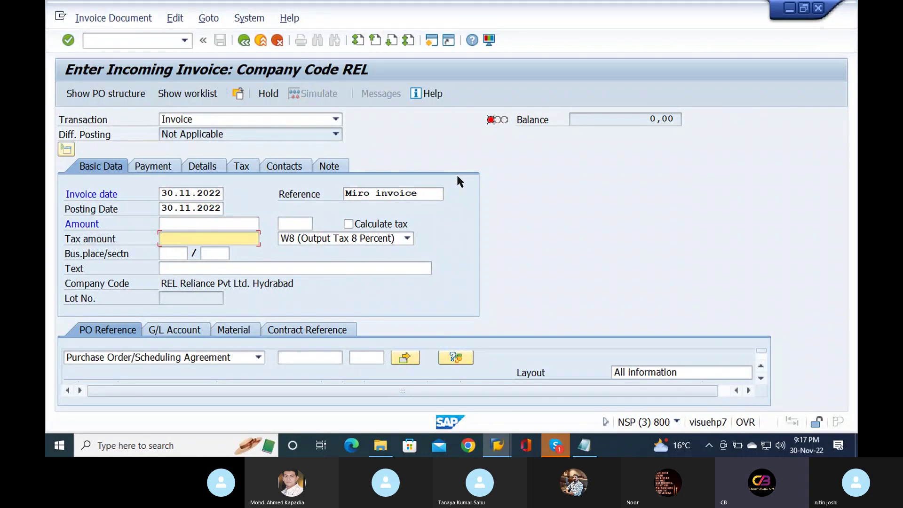
pyautogui.hotkey('shift', 'Tab')
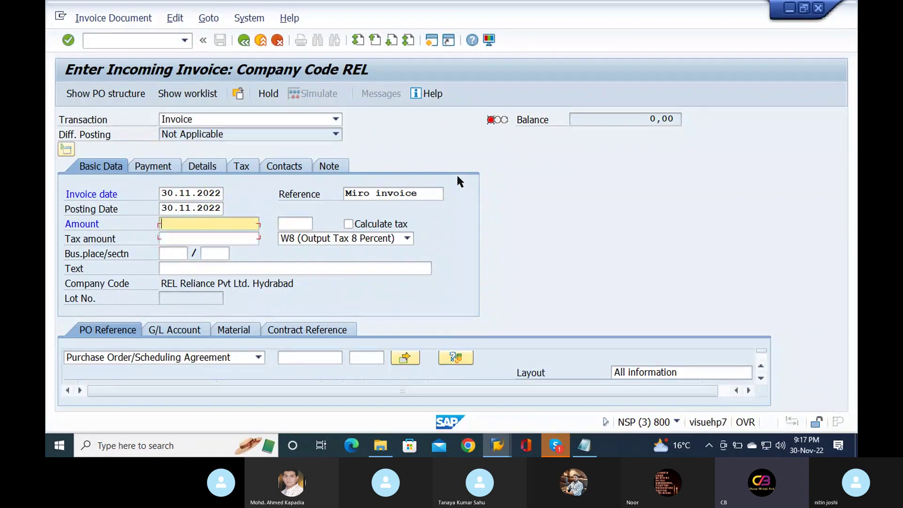
# Turn on Calculate tax and set the invoice text to 'Purchase order'
pyautogui.click(348, 224)
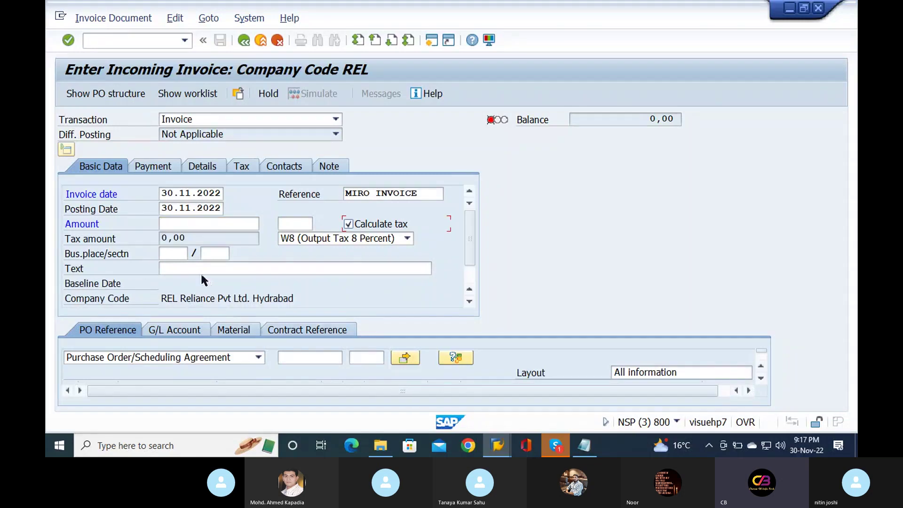
pyautogui.click(201, 268)
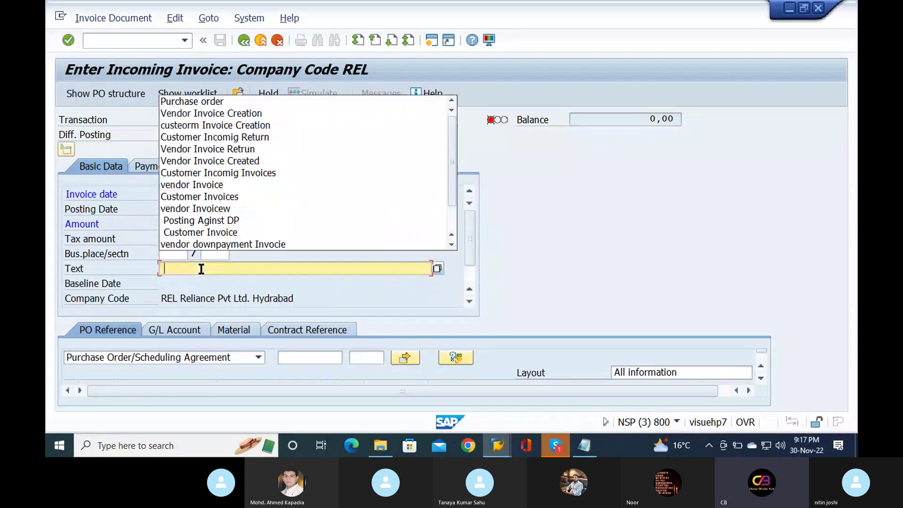
pyautogui.press('Down')
pyautogui.press('Return')
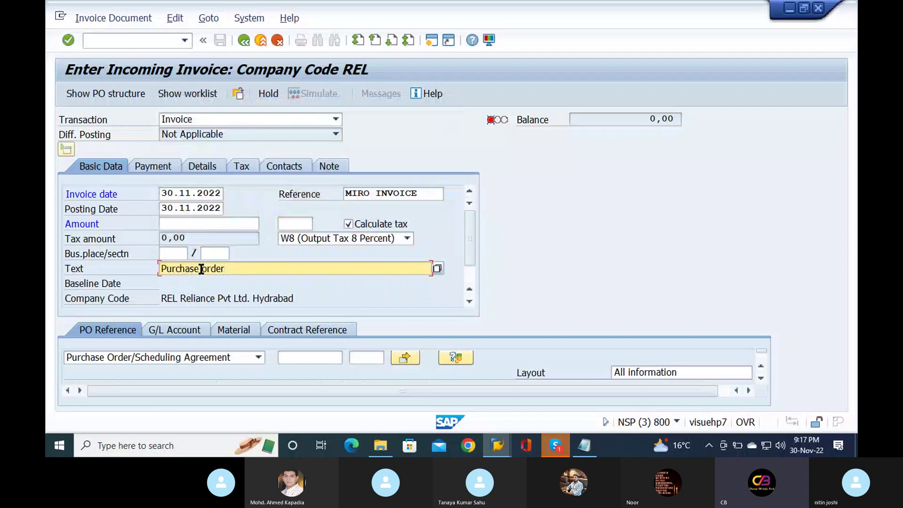
pyautogui.click(309, 353)
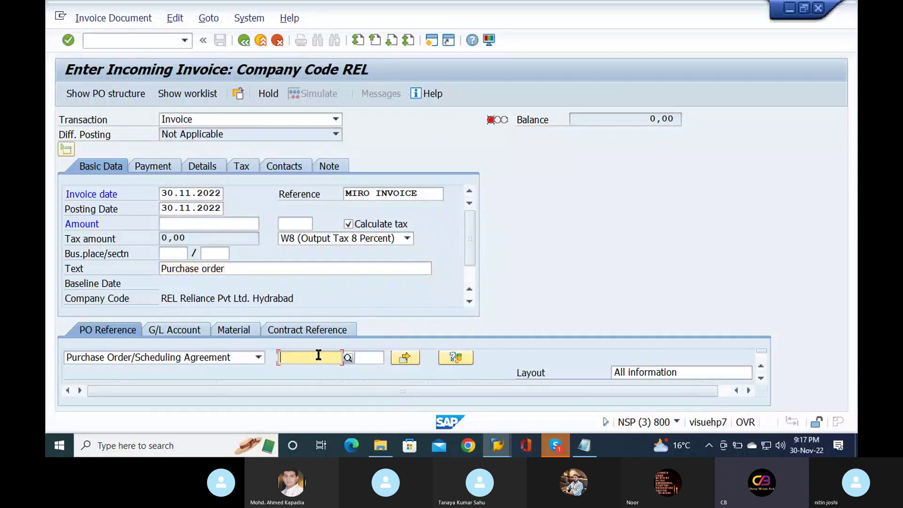
# Load the purchase order into the invoice and change the item amount to 1.300,00
pyautogui.hotkey('ctrl', 'v')
pyautogui.press('Return')
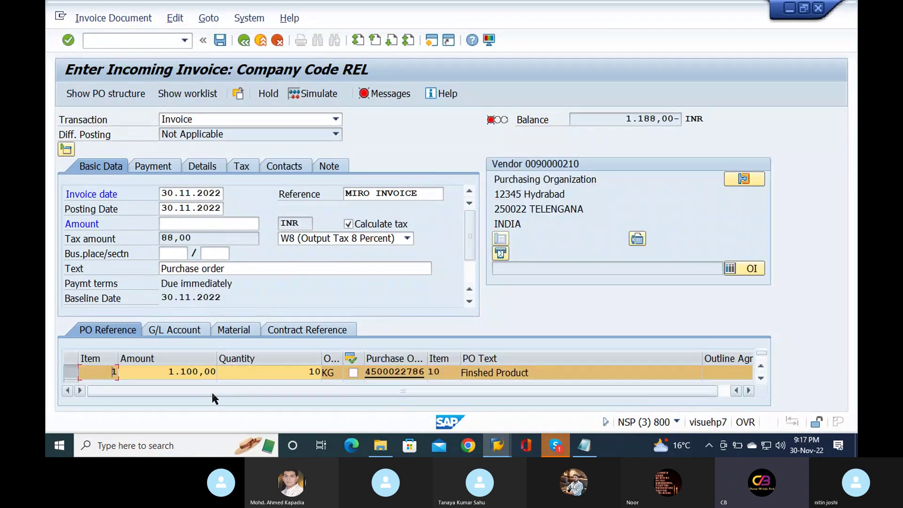
pyautogui.click(170, 372)
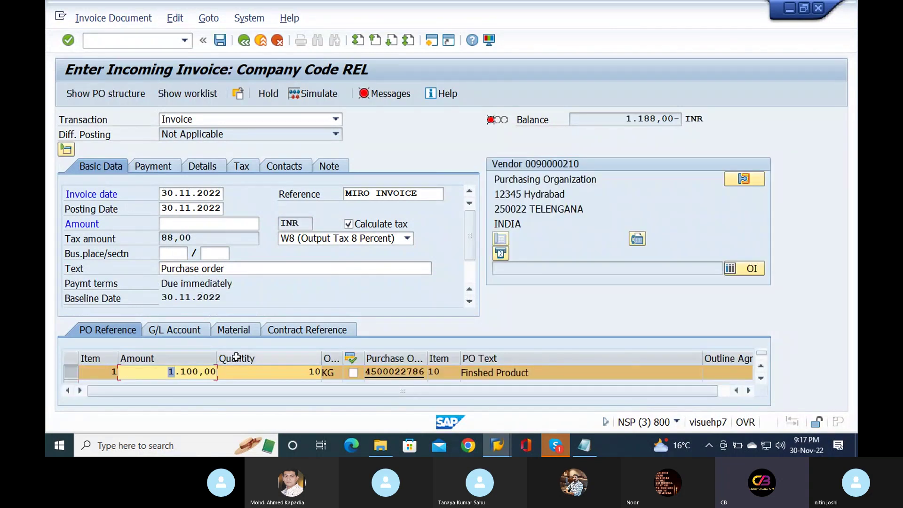
pyautogui.write('1300')
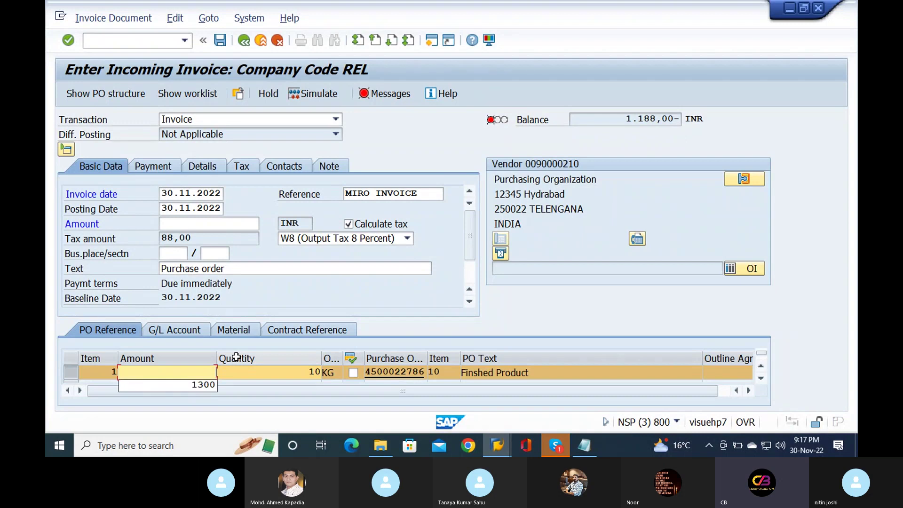
pyautogui.press('Return')
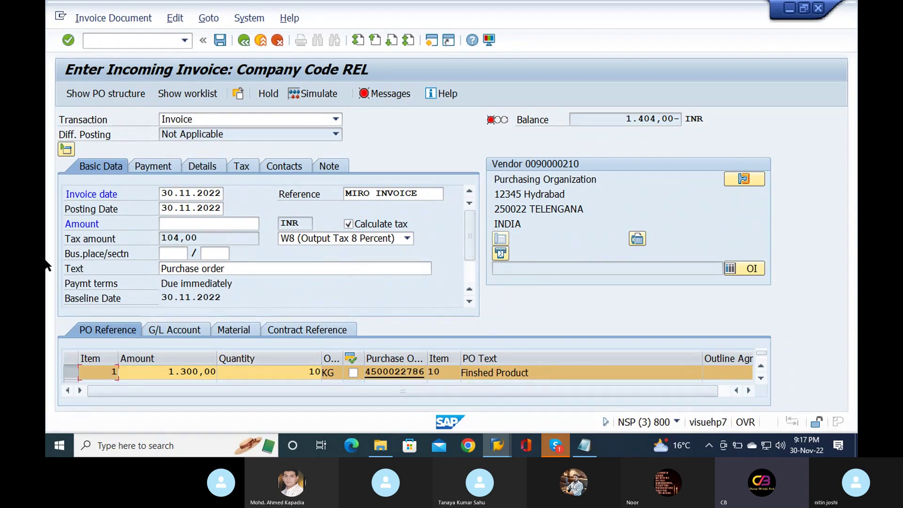
# Set the invoice amount to 1.404,00 from the balance, without the minus sign
pyautogui.click(175, 369)
pyautogui.doubleClick(175, 369)
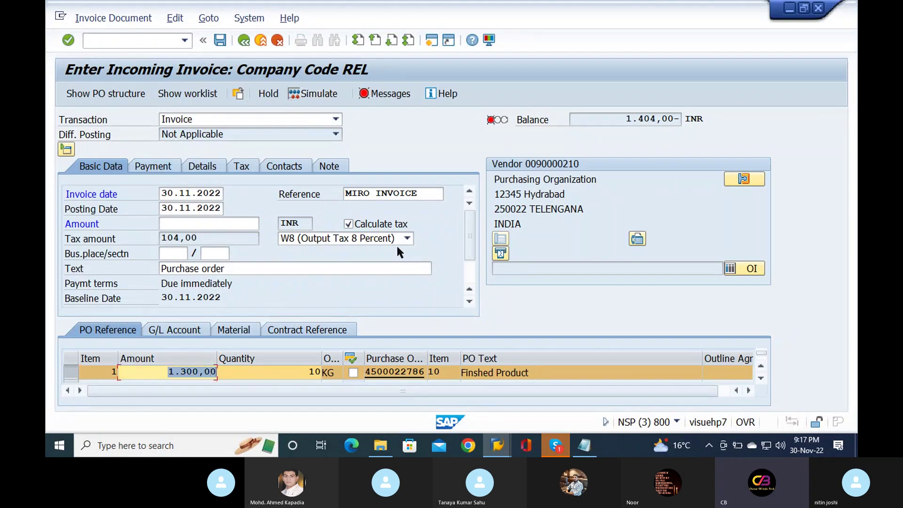
pyautogui.click(608, 118)
pyautogui.moveTo(608, 119); pyautogui.dragTo(686, 117)
pyautogui.hotkey('ctrl', 'c')
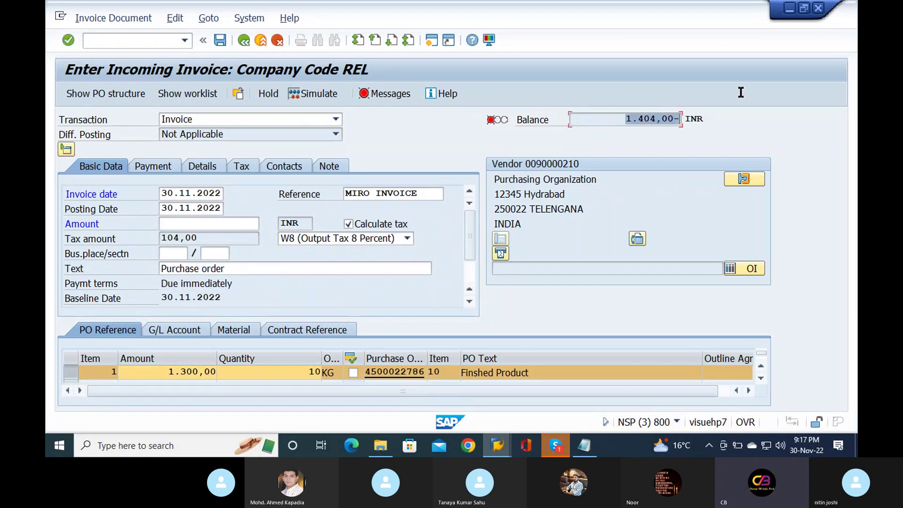
pyautogui.press('End')
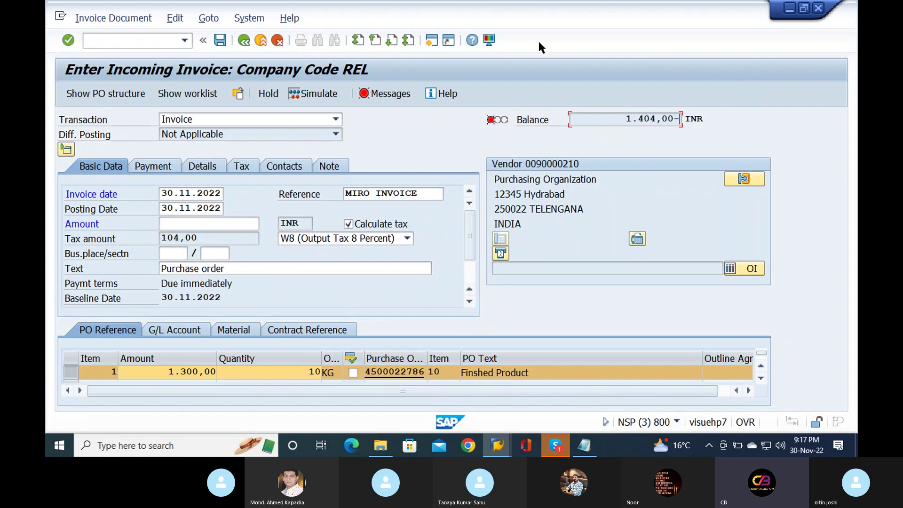
pyautogui.click(177, 225)
pyautogui.hotkey('ctrl', 'v')
pyautogui.press('BackSpace')
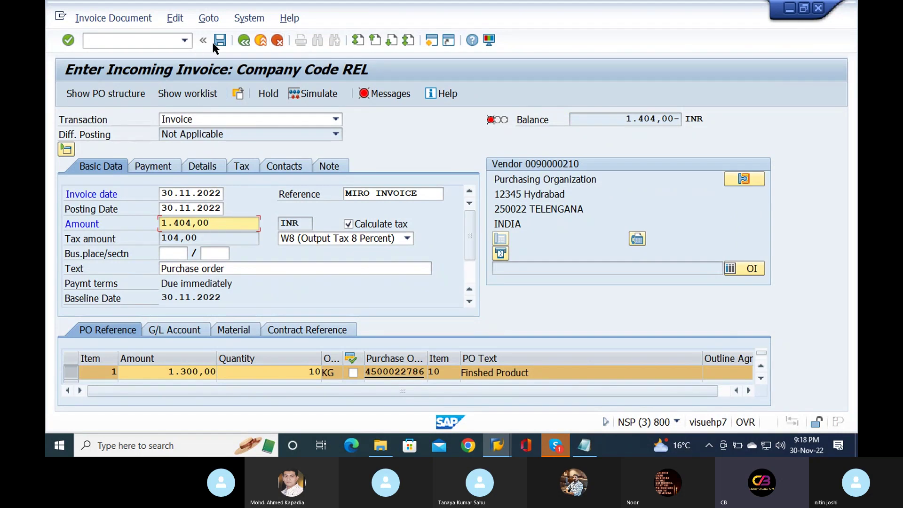
# Simulate the accounting entries, then post the invoice, blocked for payment
pyautogui.click(307, 96)
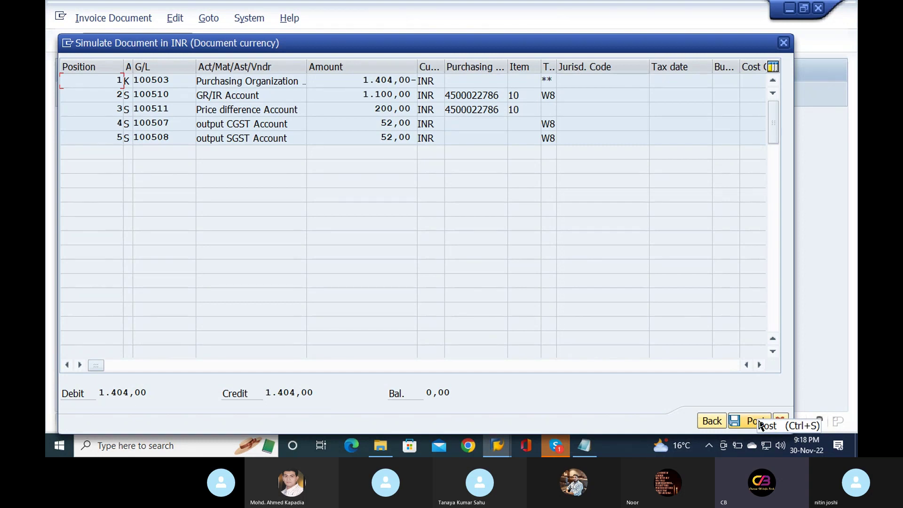
pyautogui.click(760, 422)
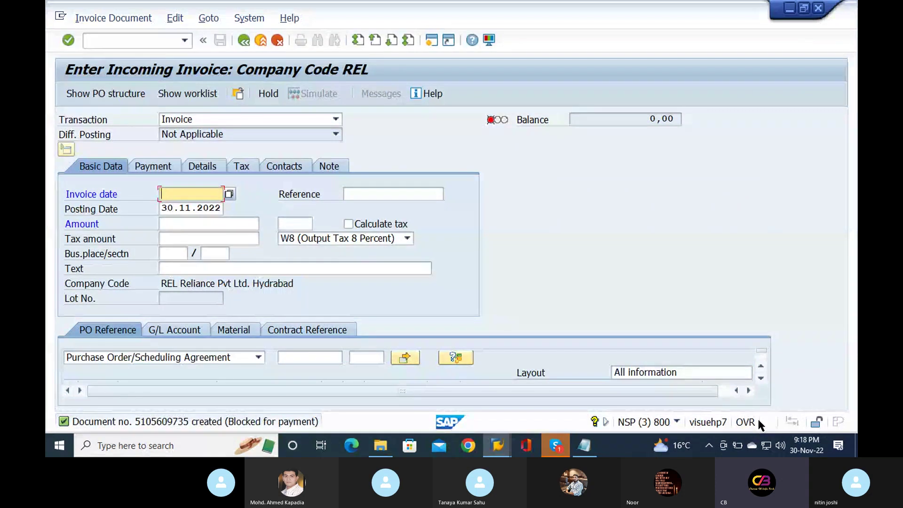
pyautogui.click(191, 42)
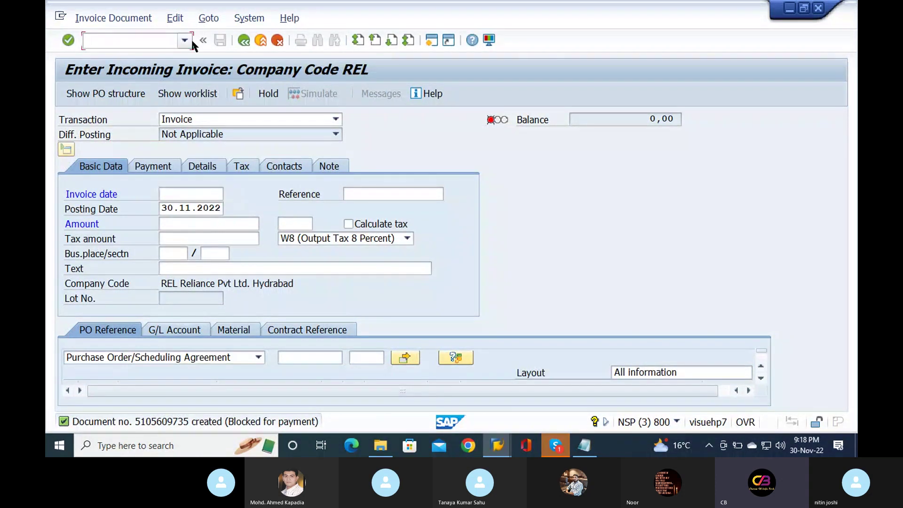
pyautogui.write('/nMIR4')
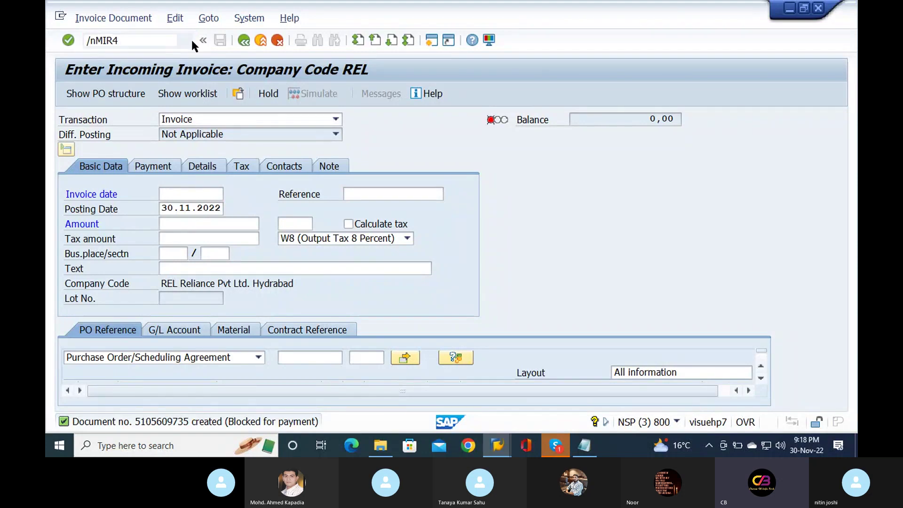
pyautogui.press('Return')
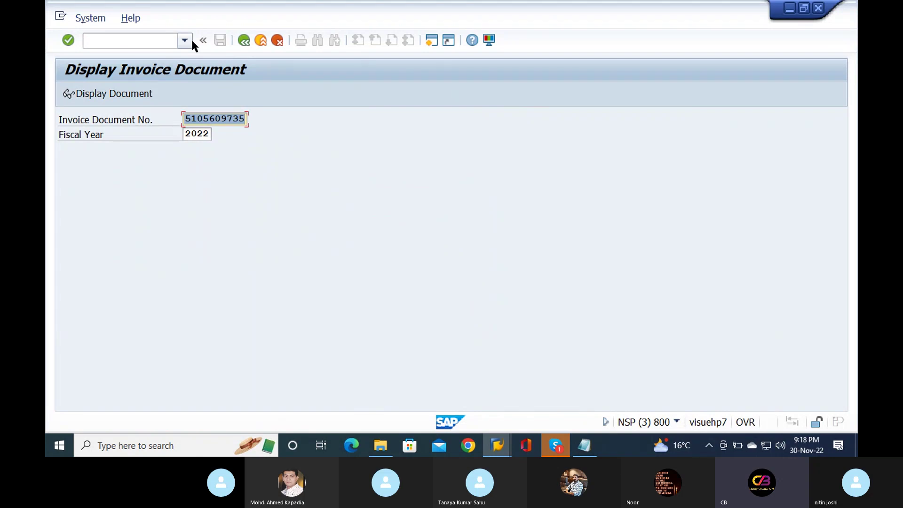
pyautogui.press('Return')
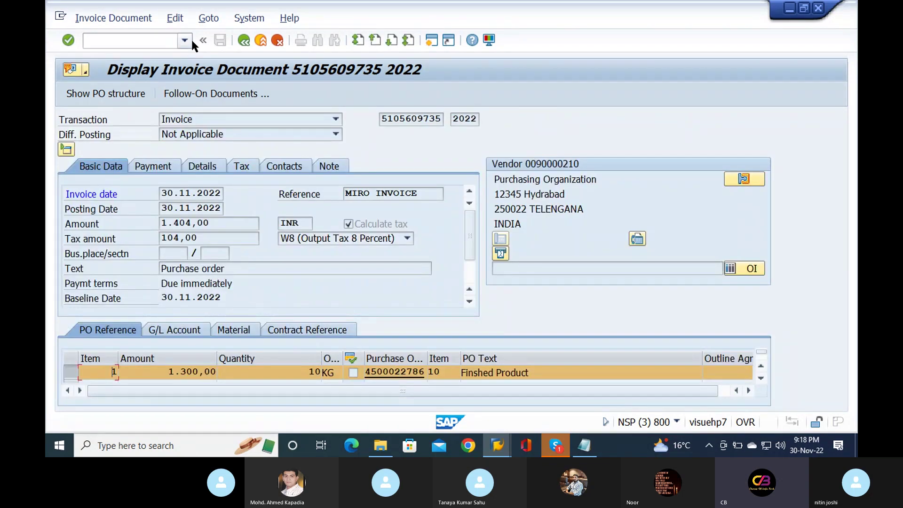
# View follow-on accounting document 1000002, then enter /n to leave it
pyautogui.click(183, 97)
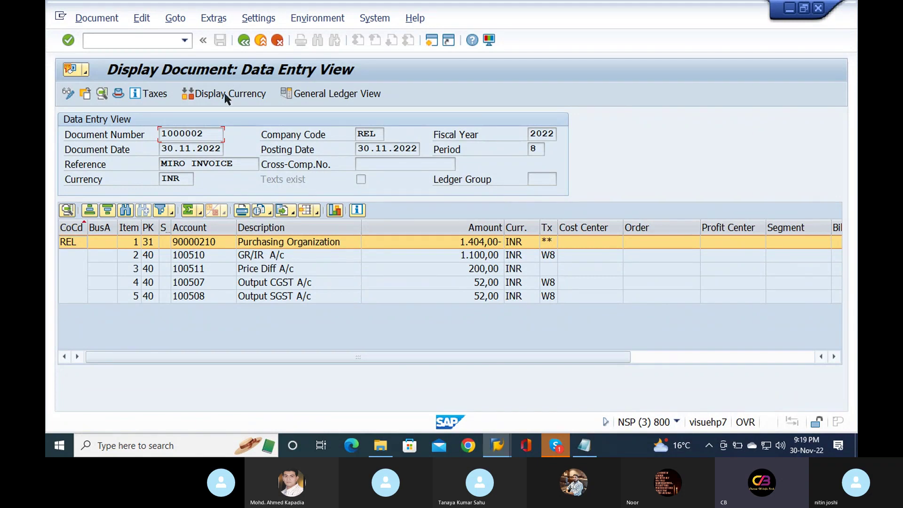
pyautogui.click(122, 43)
pyautogui.write('/n')
# Check the purchase order notes in Notepad, then return to the SAP main menu
pyautogui.hotkey('alt', 'Tab')
pyautogui.hotkey('alt', 'Tab')
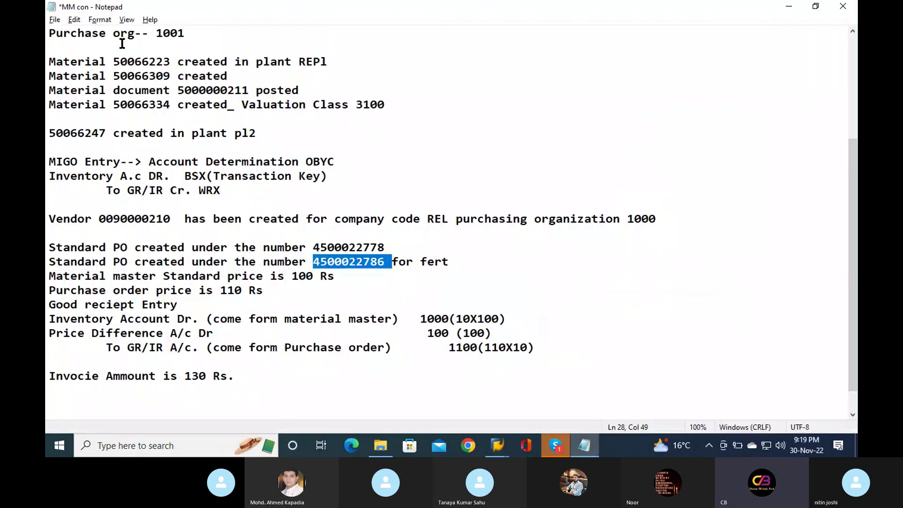
pyautogui.hotkey('alt', 'Tab')
pyautogui.press('F3')
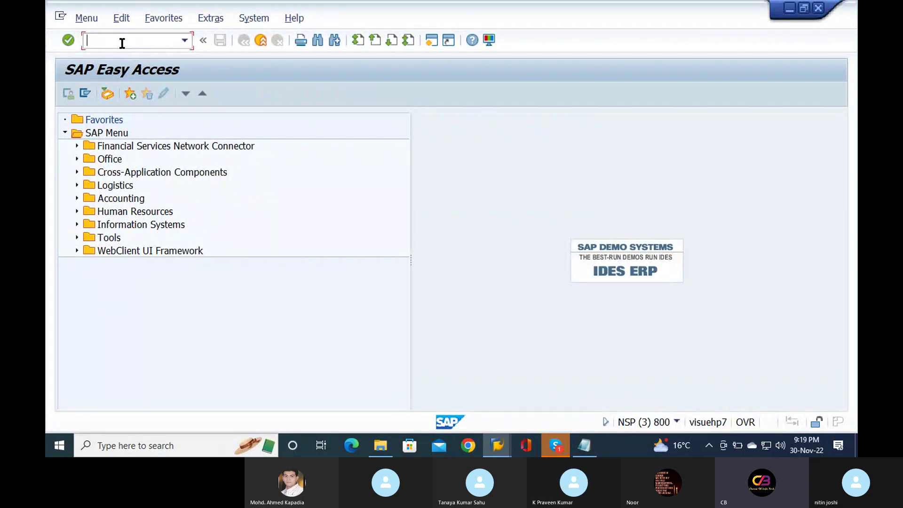
# Run MIGO and exit it, then launch ME21n to create a purchase order
pyautogui.write('MIGO')
pyautogui.press('Return')
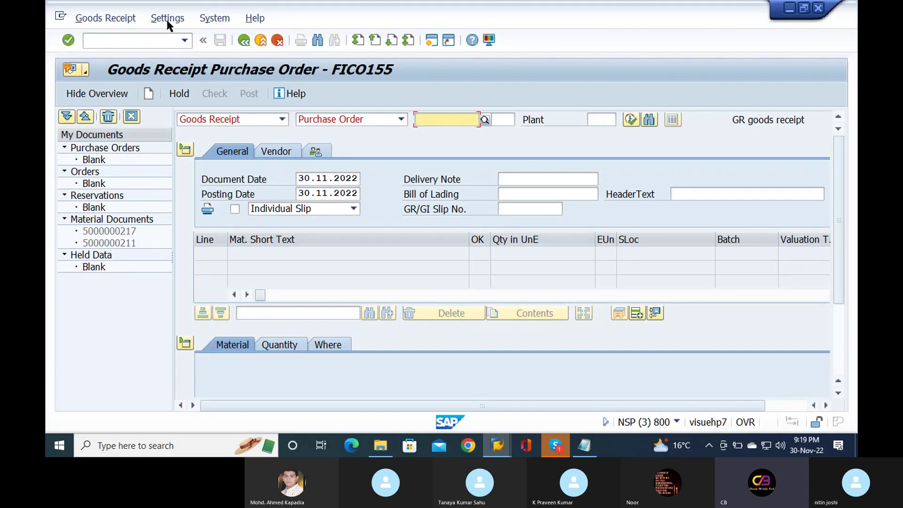
pyautogui.click(114, 39)
pyautogui.press('Return')
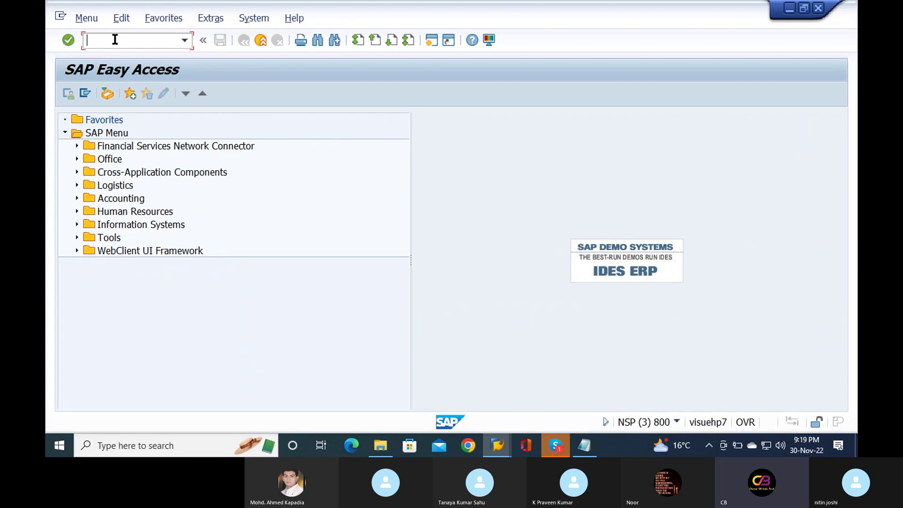
pyautogui.write('ME')
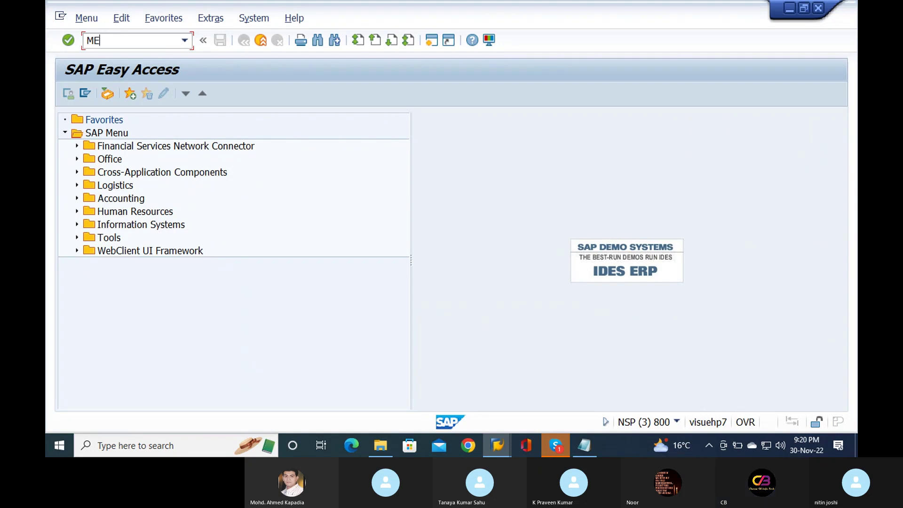
pyautogui.write('21n')
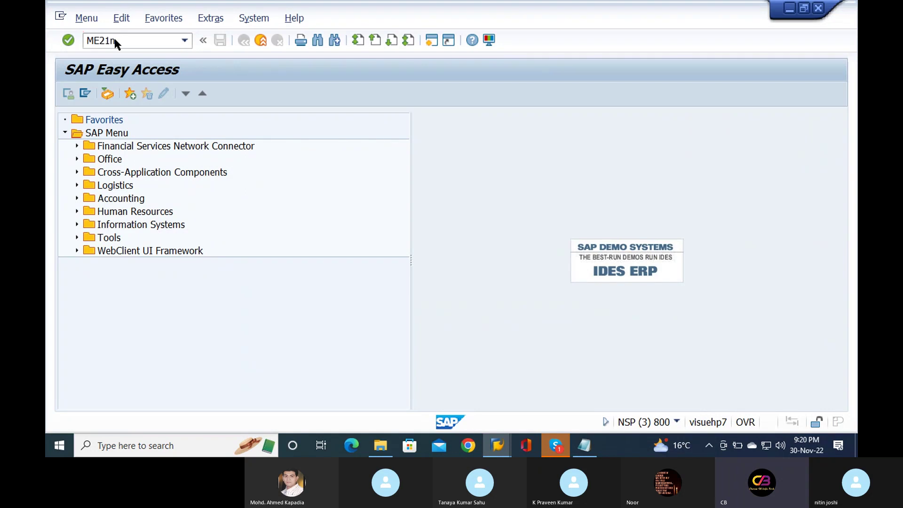
pyautogui.press('Return')
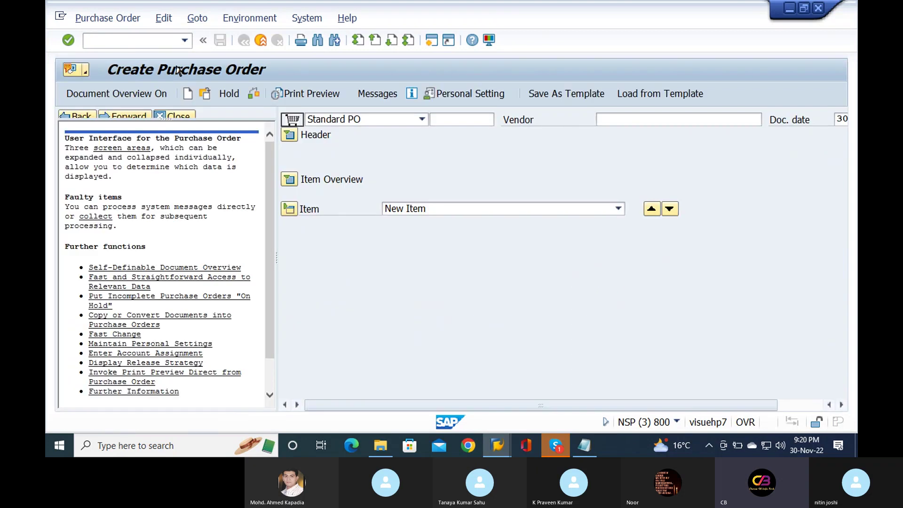
# Close the help pane and paste the vendor number from the Notepad notes
pyautogui.click(177, 116)
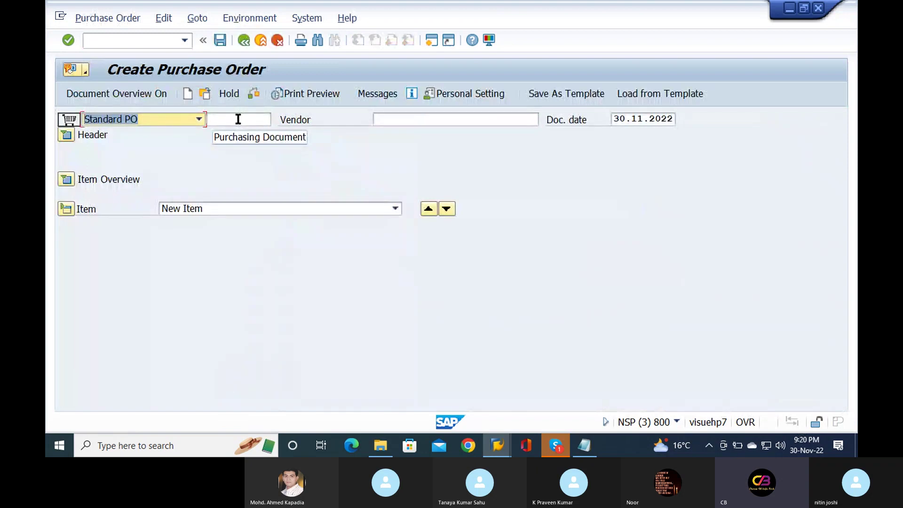
pyautogui.click(403, 118)
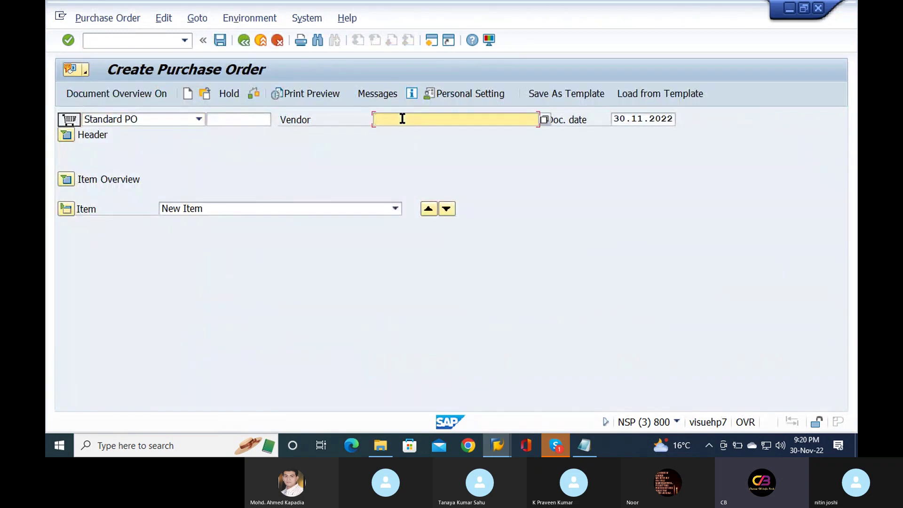
pyautogui.hotkey('alt', 'Tab')
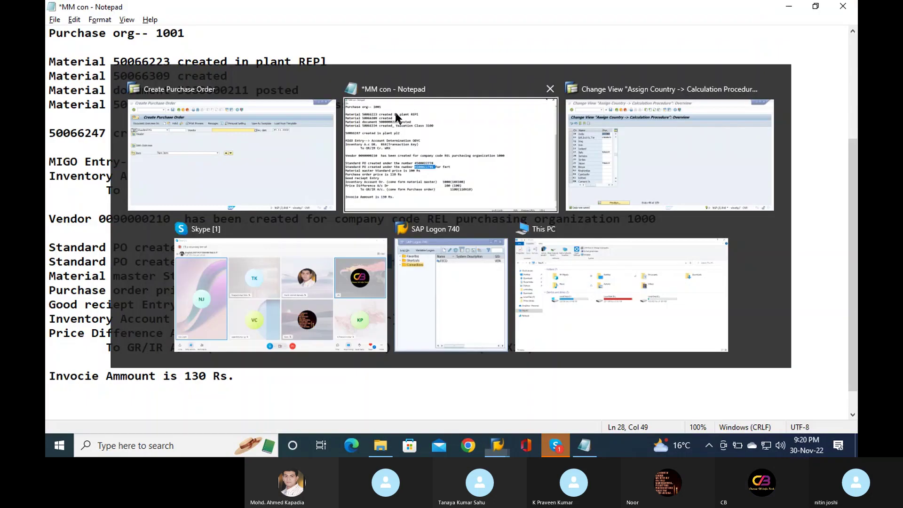
pyautogui.click(150, 120)
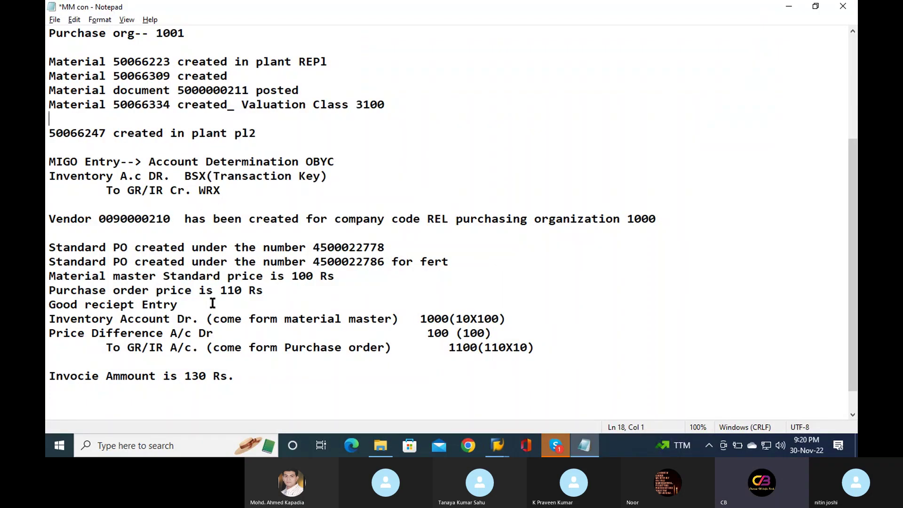
pyautogui.scroll(1, 211, 249)
pyautogui.scroll(2, 218, 238)
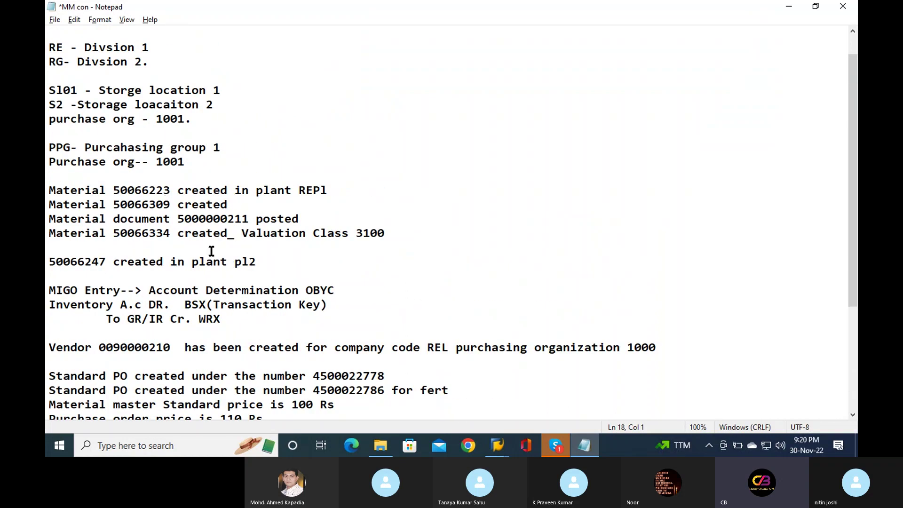
pyautogui.scroll(-1, 286, 265)
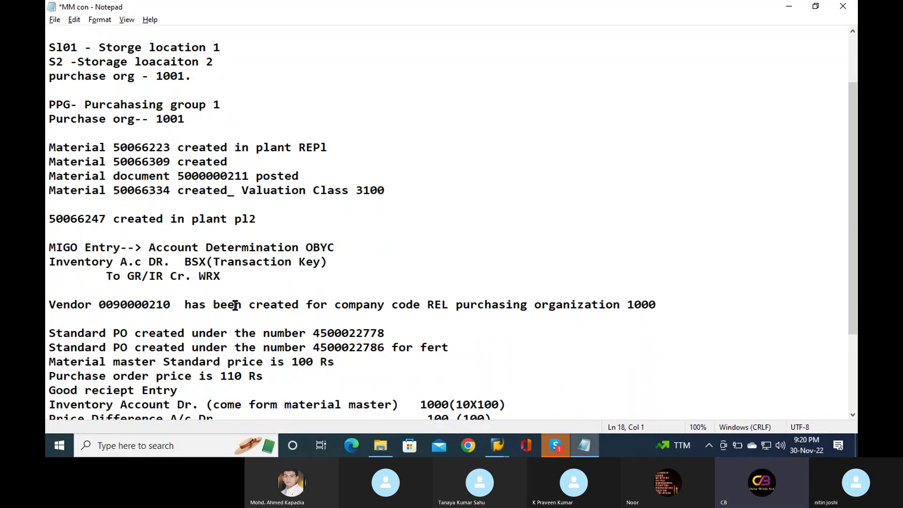
pyautogui.moveTo(100, 305); pyautogui.dragTo(169, 306)
pyautogui.hotkey('ctrl', 'c')
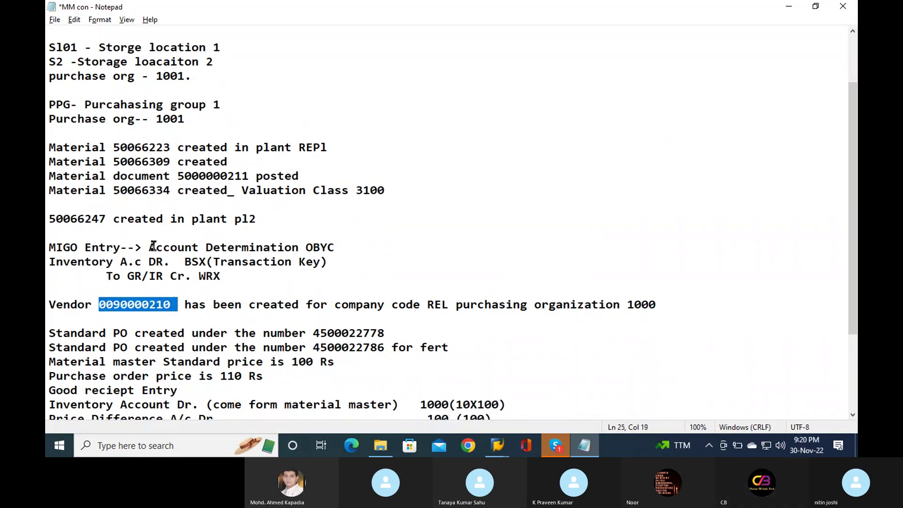
pyautogui.hotkey('alt', 'Tab')
pyautogui.hotkey('ctrl', 'v')
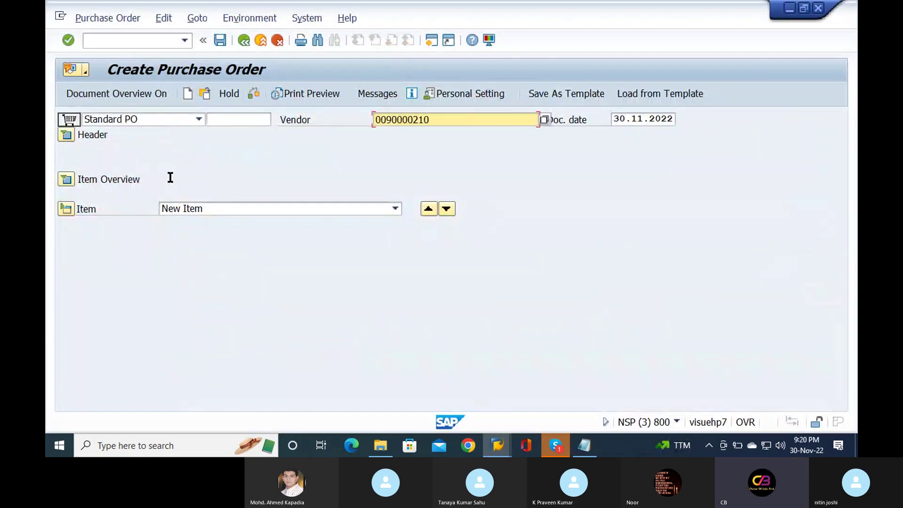
# Set Purch. Org. 1001, Purch. Group PPG and Company Code REL, then show the item table
pyautogui.press('Return')
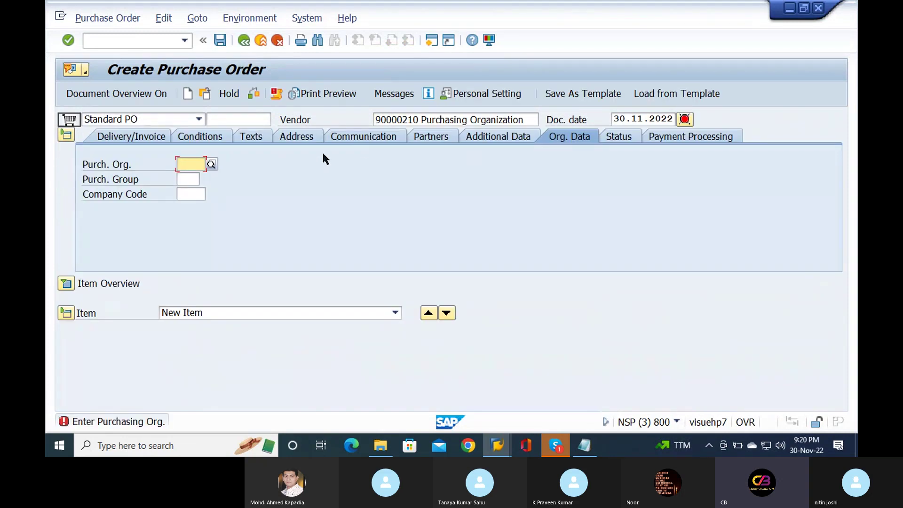
pyautogui.click(186, 165)
pyautogui.click(183, 168)
pyautogui.click(185, 175)
pyautogui.click(185, 180)
pyautogui.click(187, 193)
pyautogui.click(190, 194)
pyautogui.click(190, 203)
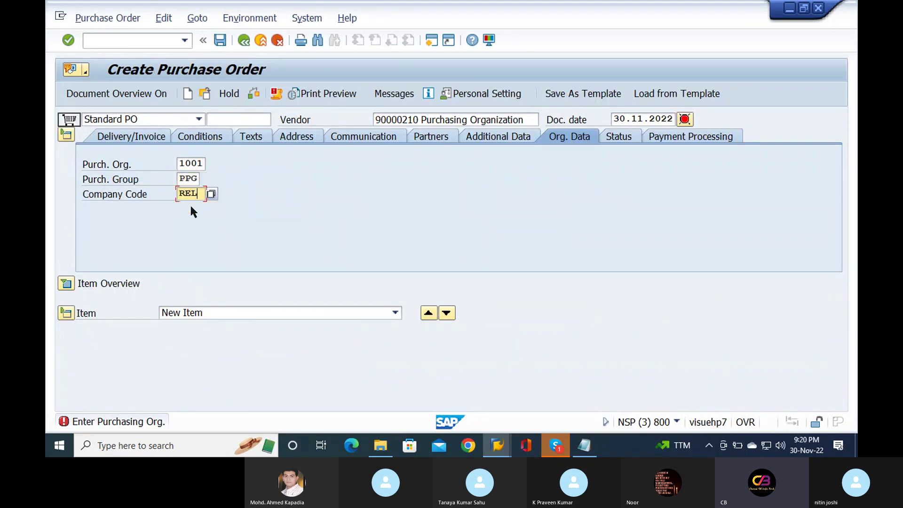
pyautogui.click(65, 284)
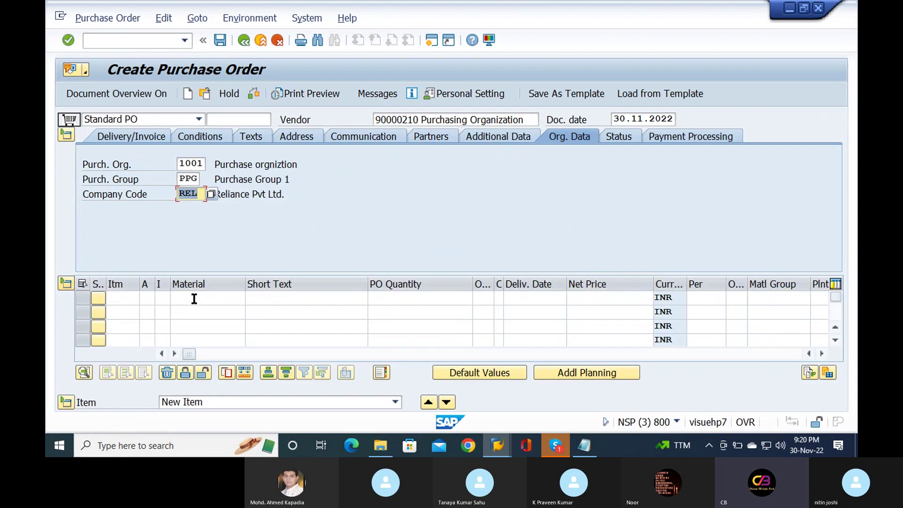
pyautogui.click(193, 299)
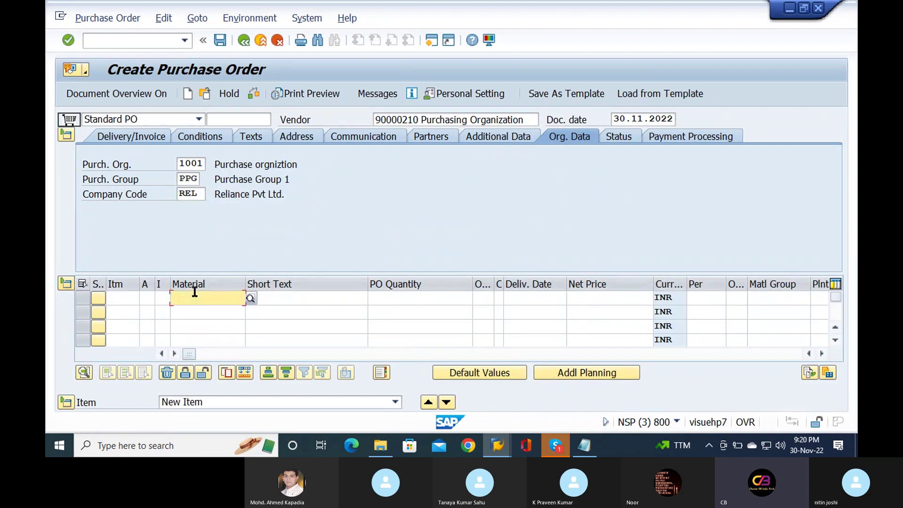
# Enter material 50066334, copied from the notes, on the first item line
pyautogui.hotkey('alt', 'Tab')
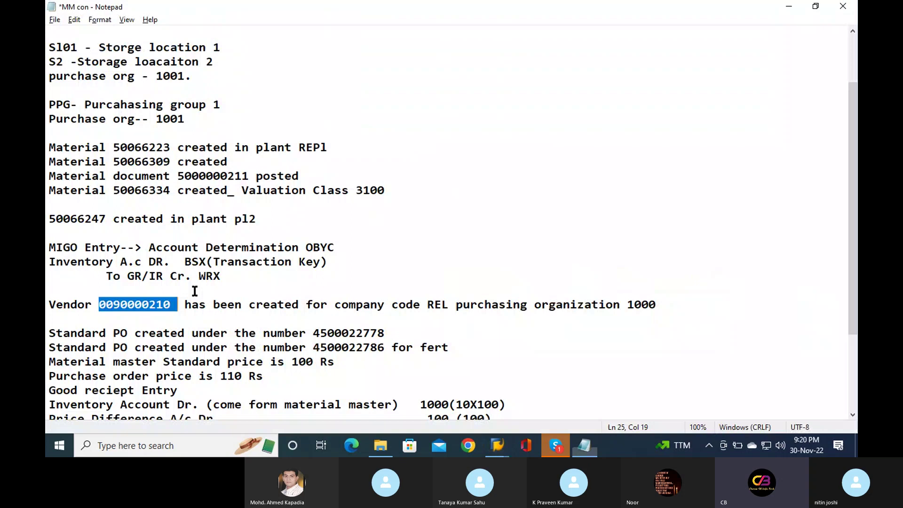
pyautogui.scroll(-2, 227, 294)
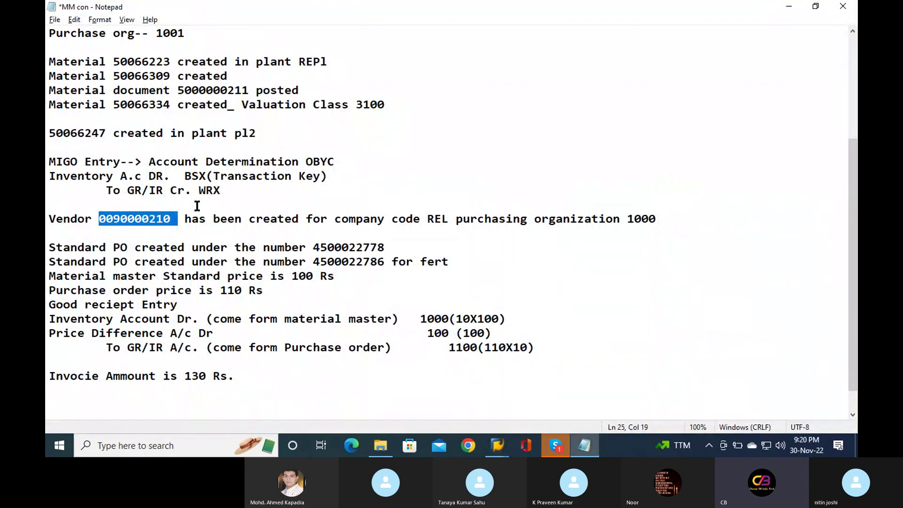
pyautogui.moveTo(113, 105); pyautogui.dragTo(178, 105)
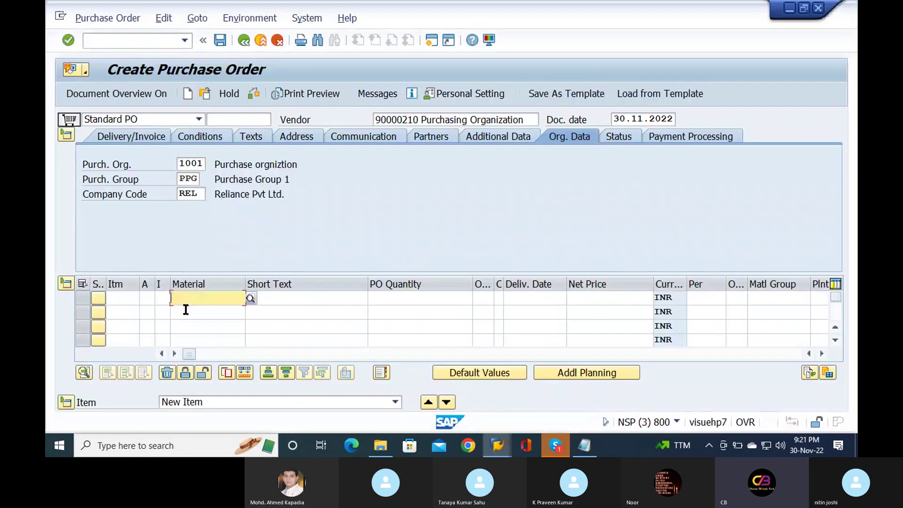
pyautogui.write('50066334')
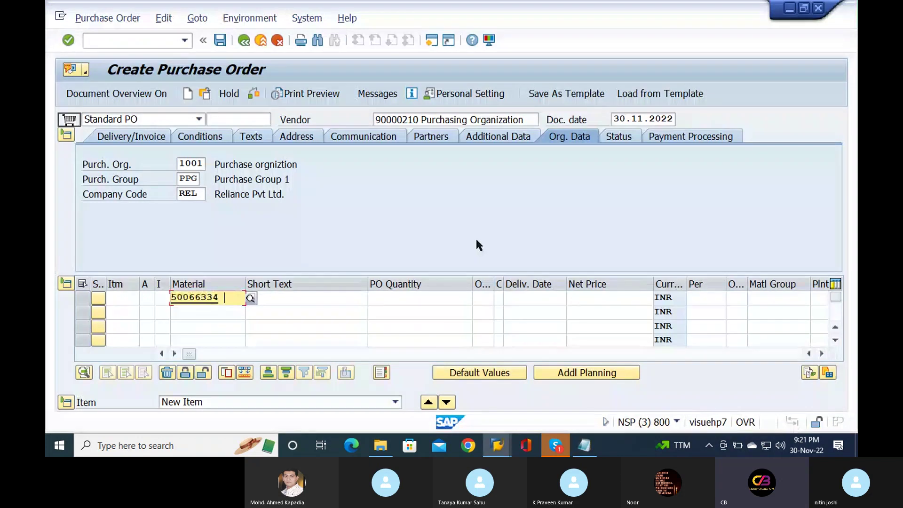
pyautogui.press('Return')
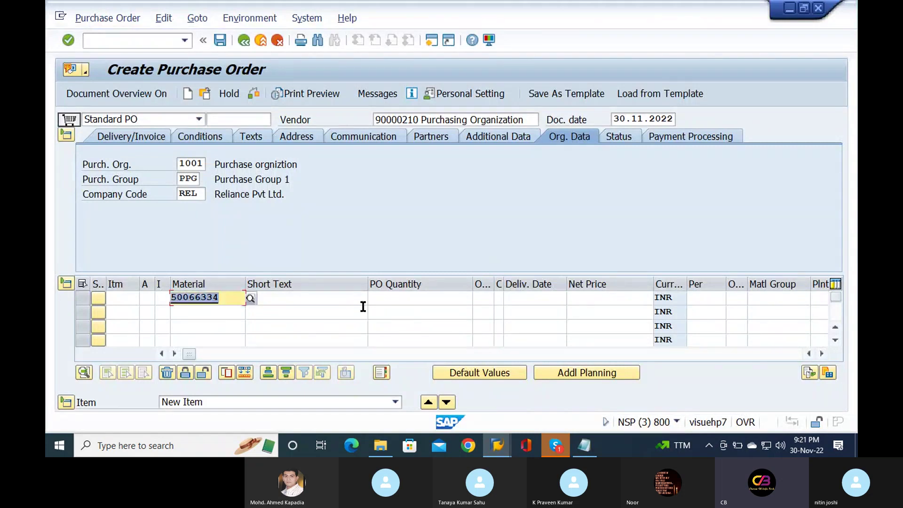
# Give the first item quantity 10 and delivery date 30.11.2022
pyautogui.click(394, 298)
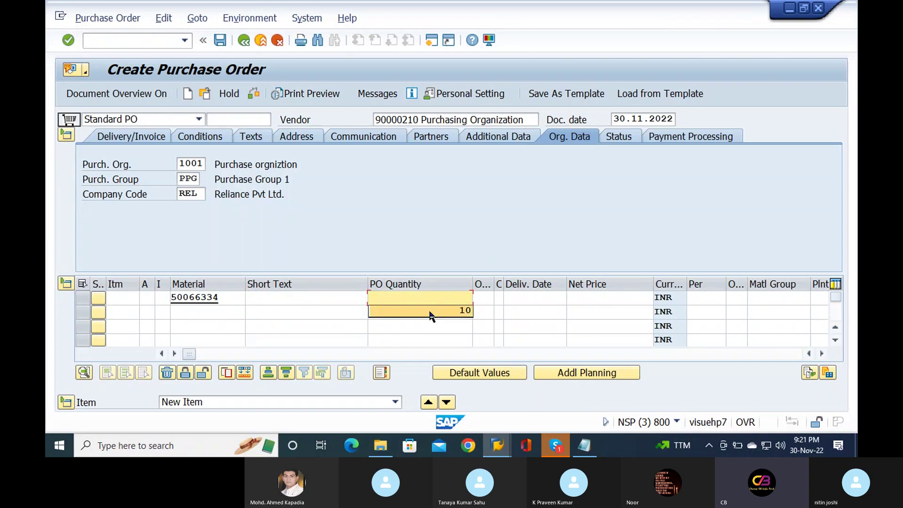
pyautogui.click(430, 311)
pyautogui.press('Tab')
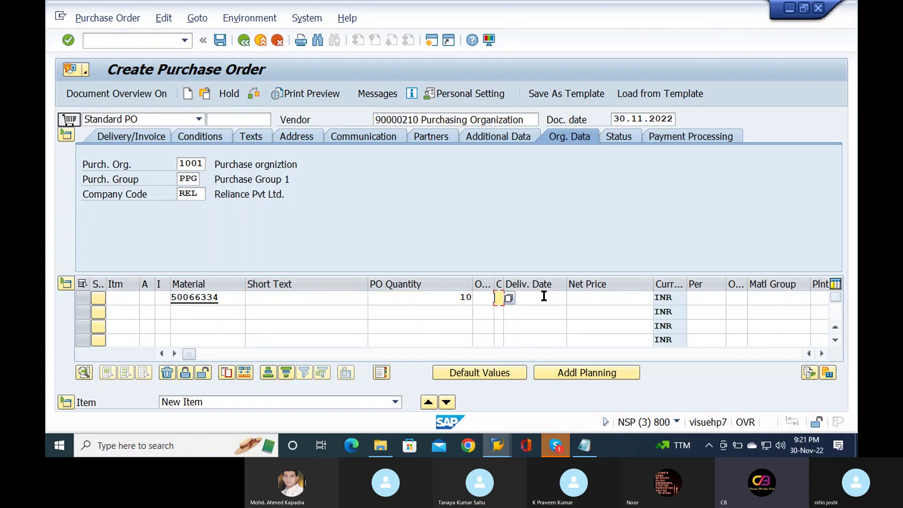
pyautogui.click(544, 296)
pyautogui.press('Return')
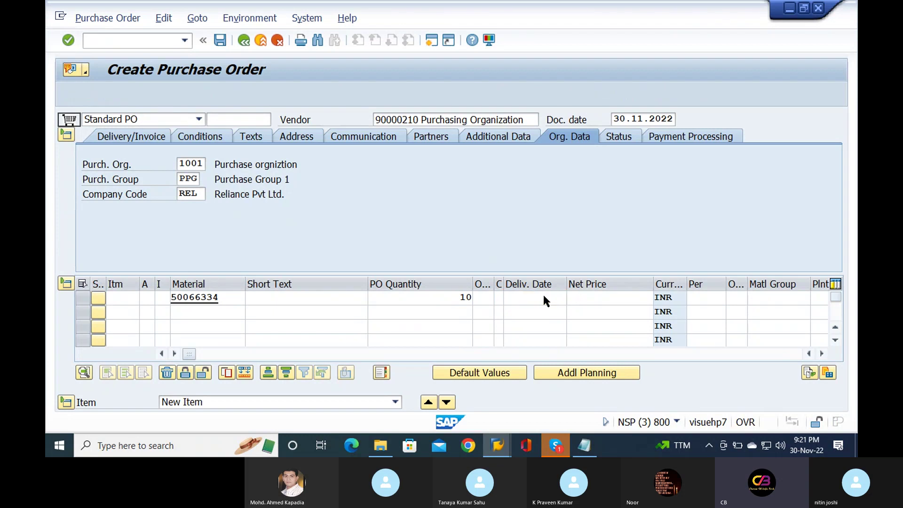
pyautogui.press('Return')
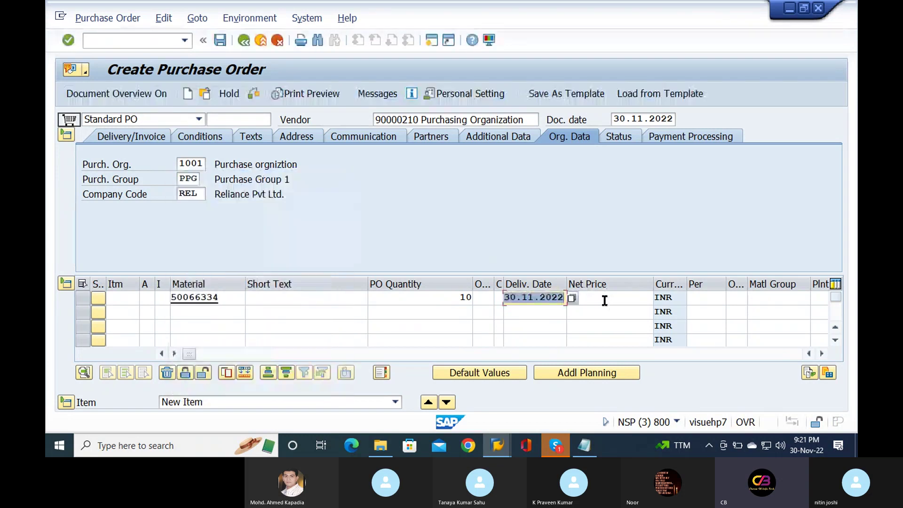
# Set the first item's net price to 100 from earlier entries
pyautogui.click(604, 300)
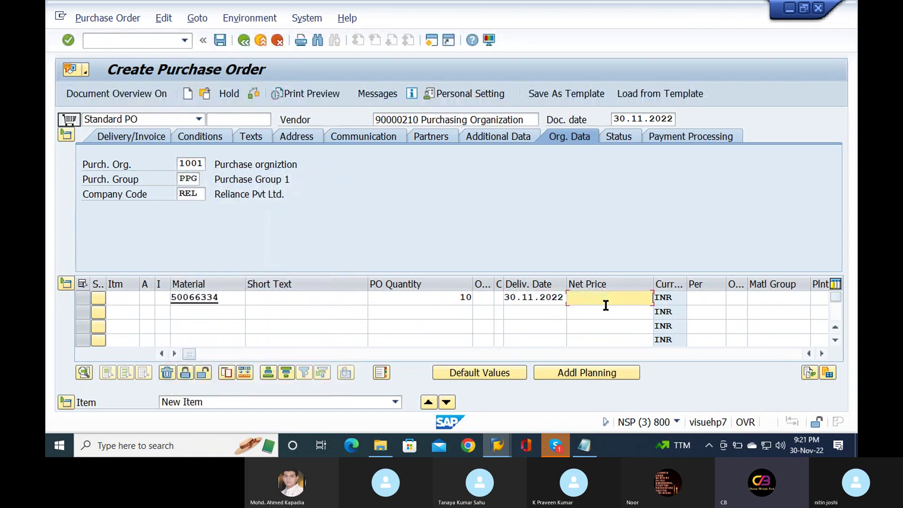
pyautogui.press('BackSpace')
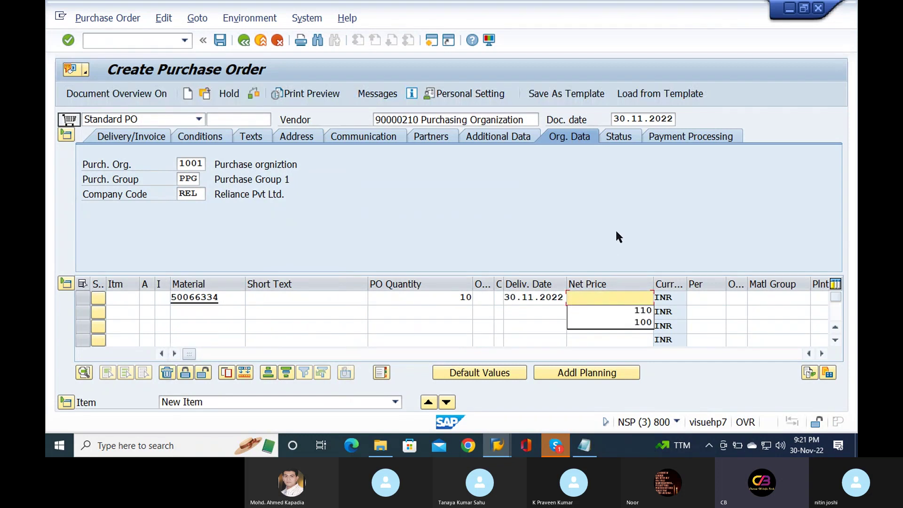
pyautogui.press('Down')
pyautogui.press('Down')
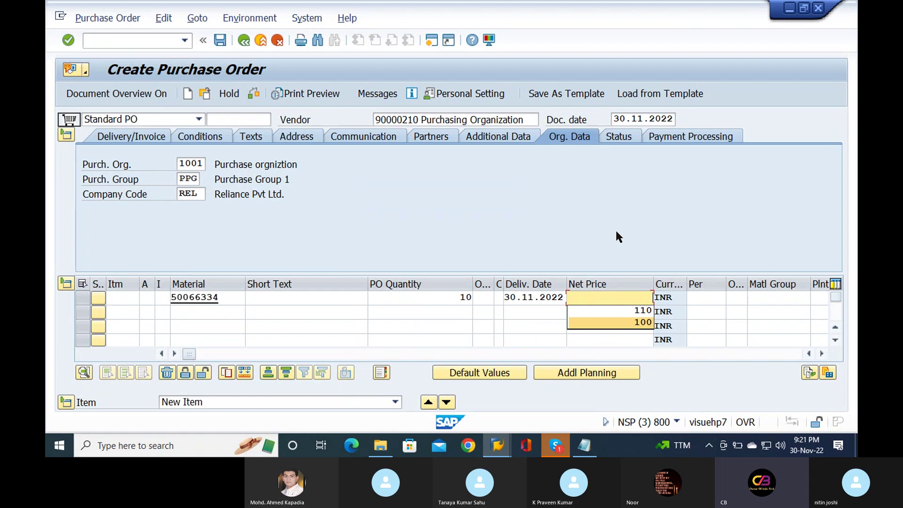
pyautogui.press('Return')
# Enter plant REPL and storage location Sl01 for the first item
pyautogui.press('Tab')
pyautogui.press('Tab')
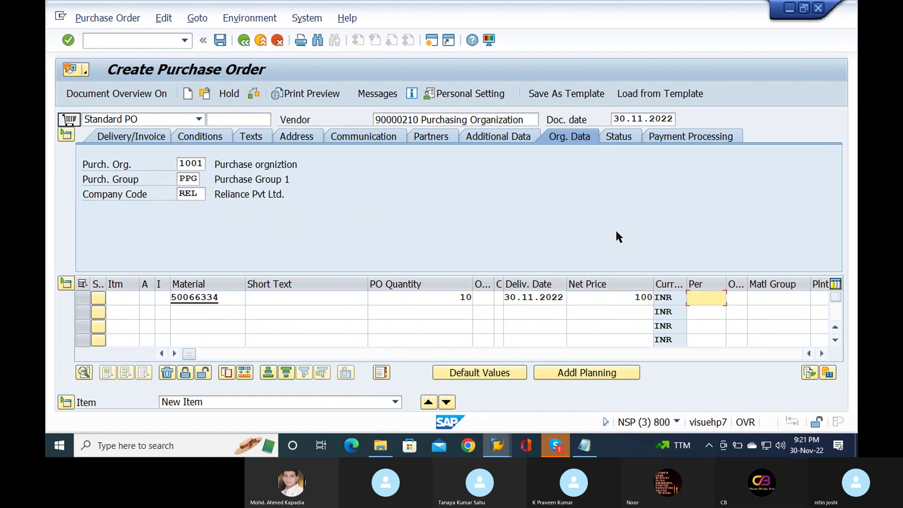
pyautogui.press('Tab')
pyautogui.press('Tab')
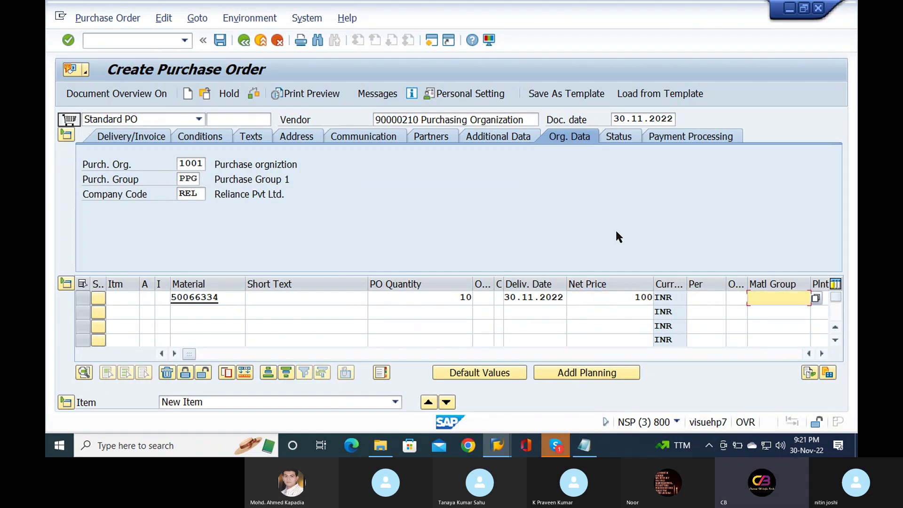
pyautogui.write('REPL')
pyautogui.press('Return')
pyautogui.press('Tab')
pyautogui.write('SI01')
pyautogui.press('Return')
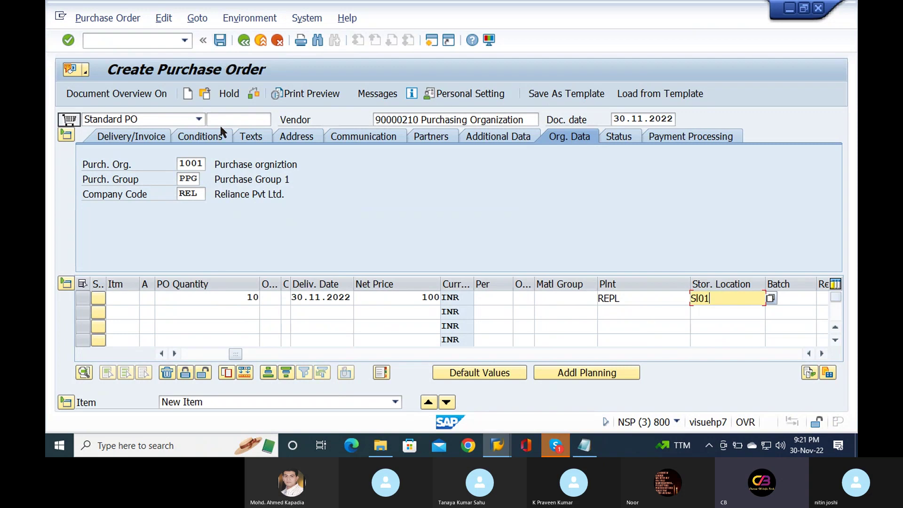
# Check item 10 and accept the adopted net price of 110,00 INR
pyautogui.press('Return')
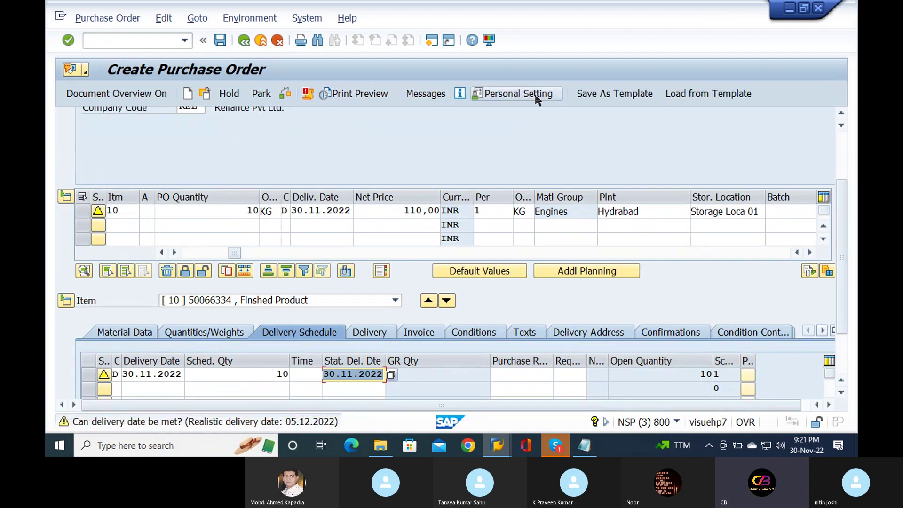
pyautogui.press('Return')
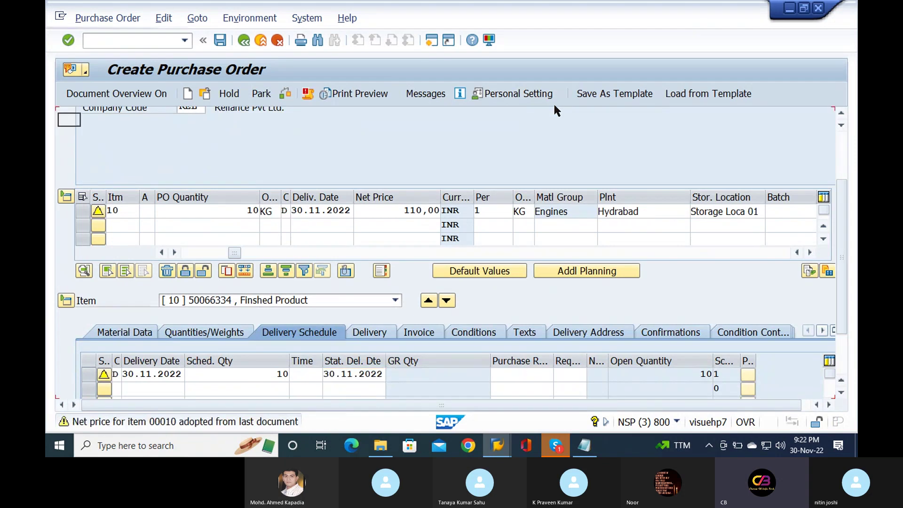